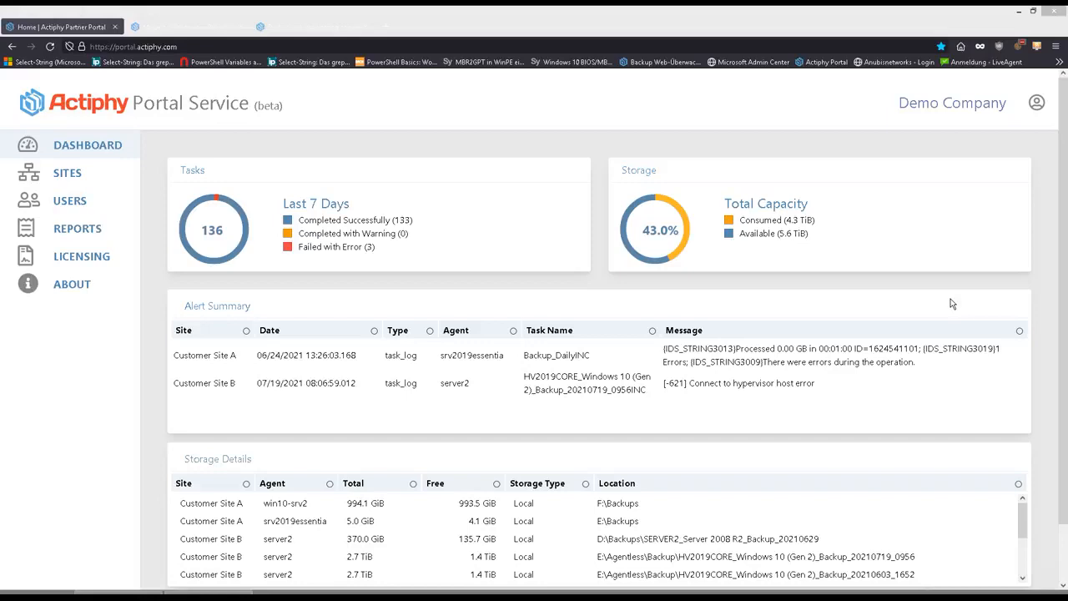
Review the monitoring web-console landing page and the Beta installation page, and return to the portal dashboard.
{"action": "left_click", "coordinate": [182, 29]}
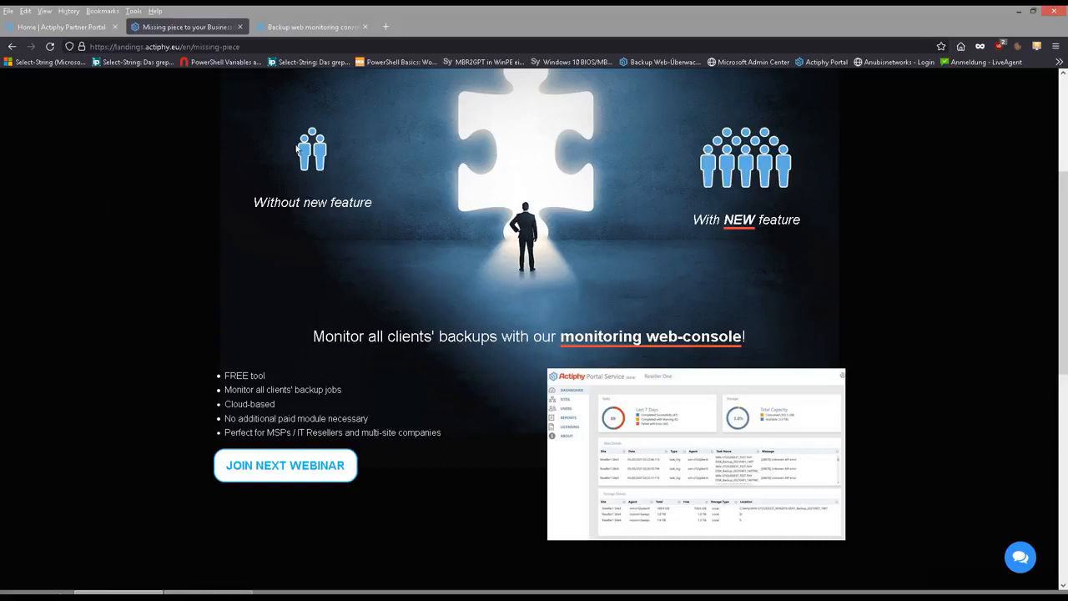
{"action": "scroll", "coordinate": [186, 148], "scroll_direction": "down", "scroll_amount": 3}
{"action": "scroll", "coordinate": [186, 150], "scroll_direction": "down", "scroll_amount": 3}
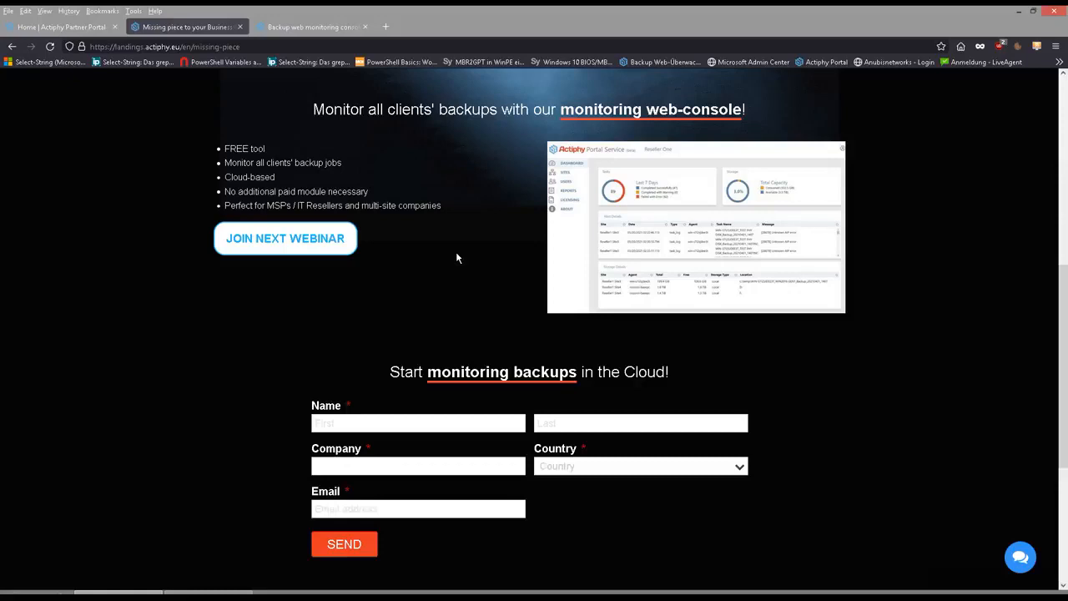
{"action": "left_click", "coordinate": [310, 27]}
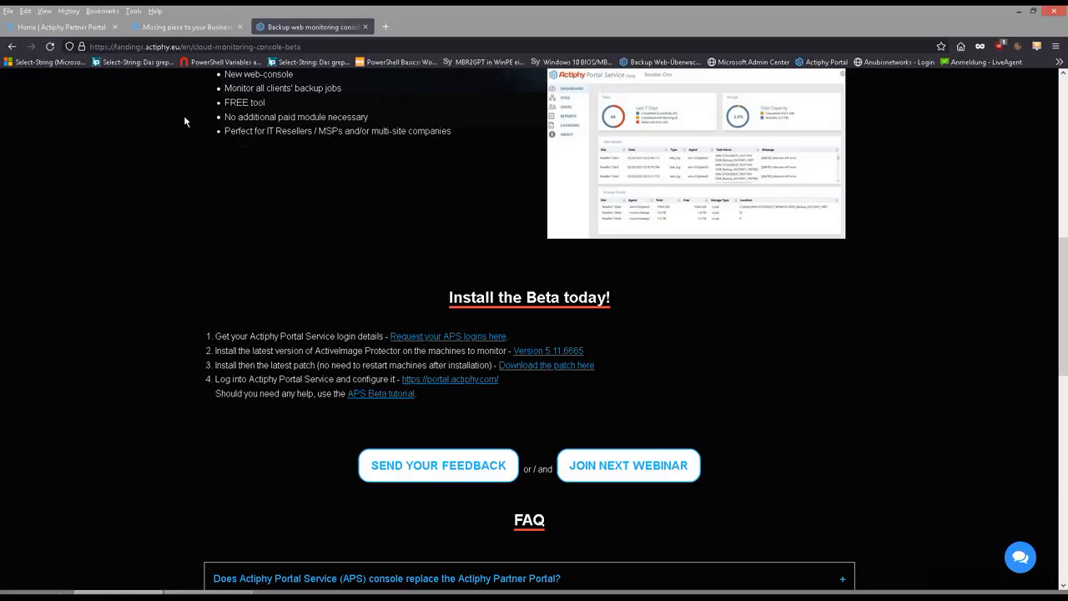
{"action": "left_click", "coordinate": [83, 27]}
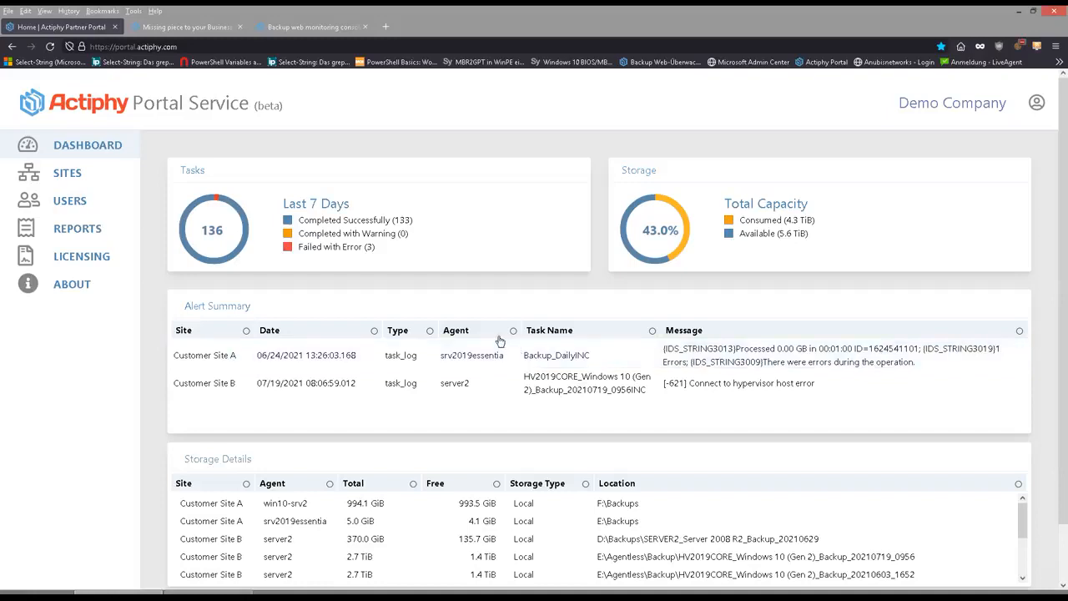
Open Customer Site A from the alert summary and inspect the srv2019essentia agent's client info, events and task logs.
{"action": "left_click", "coordinate": [226, 355]}
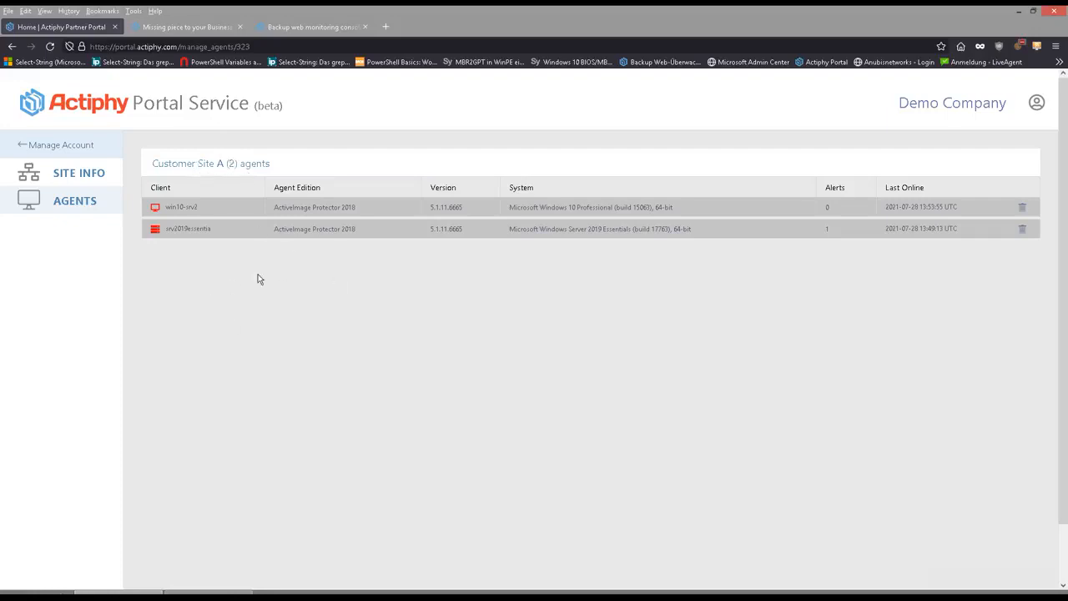
{"action": "left_click", "coordinate": [627, 230]}
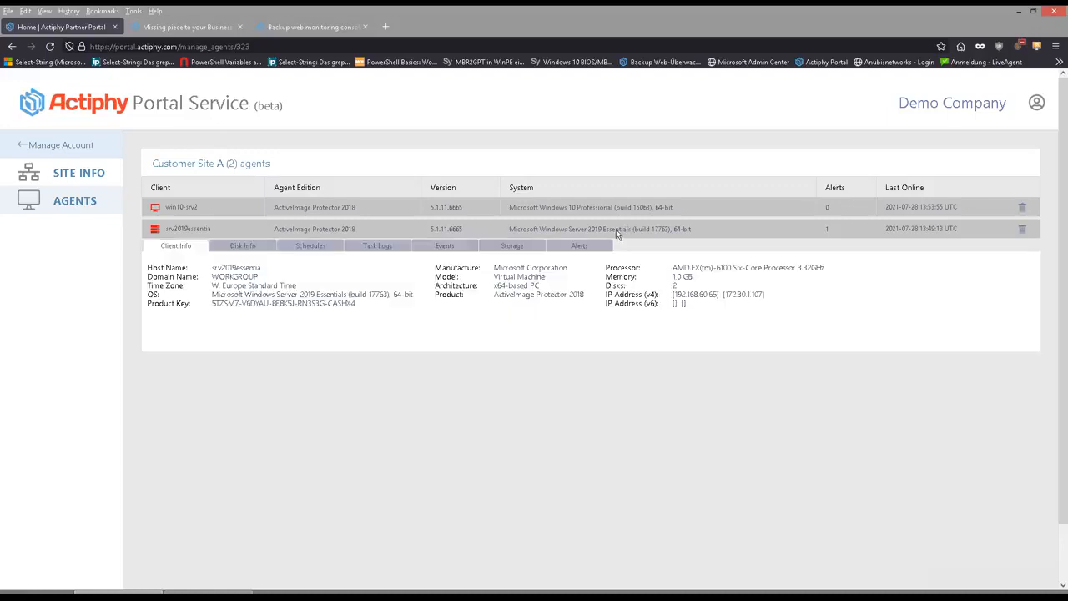
{"action": "left_click", "coordinate": [451, 250]}
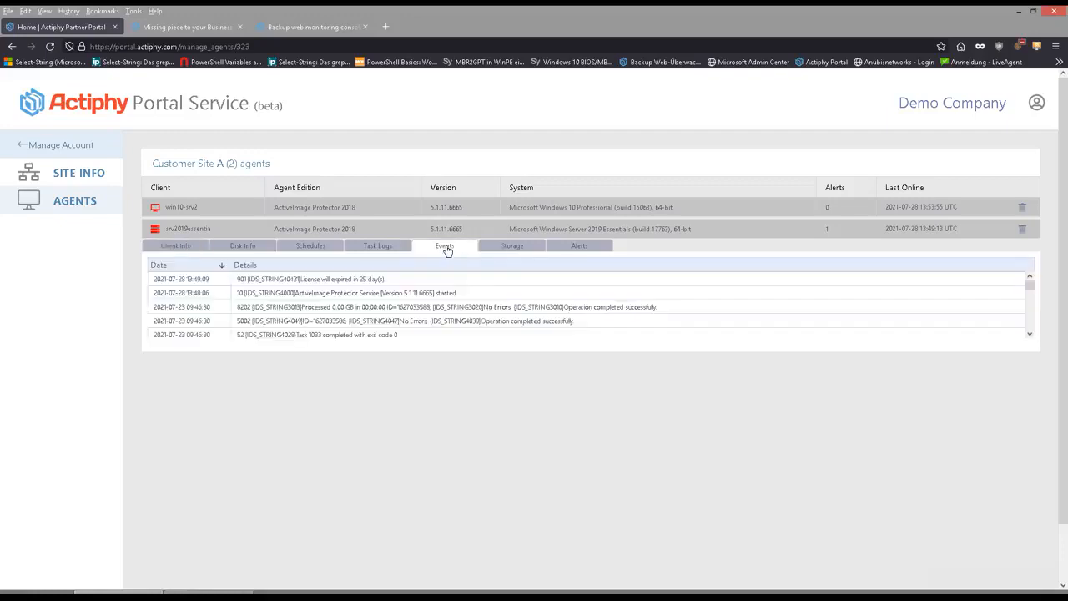
{"action": "left_click", "coordinate": [370, 248]}
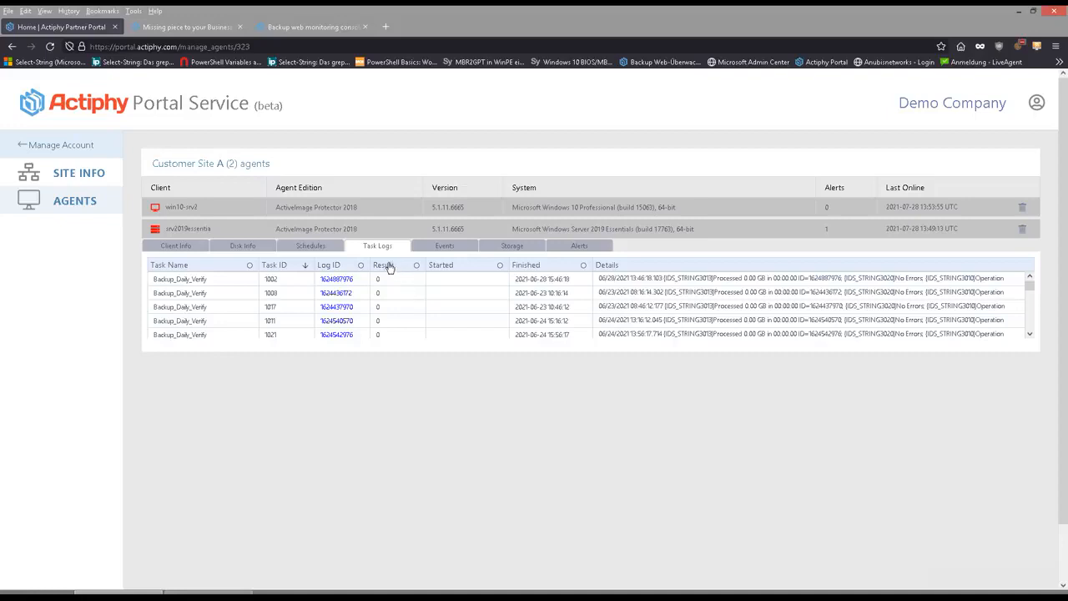
Sort the task logs by result and read the log of the Backup_DailyINC task with result -311 to its end.
{"action": "left_click", "coordinate": [390, 268]}
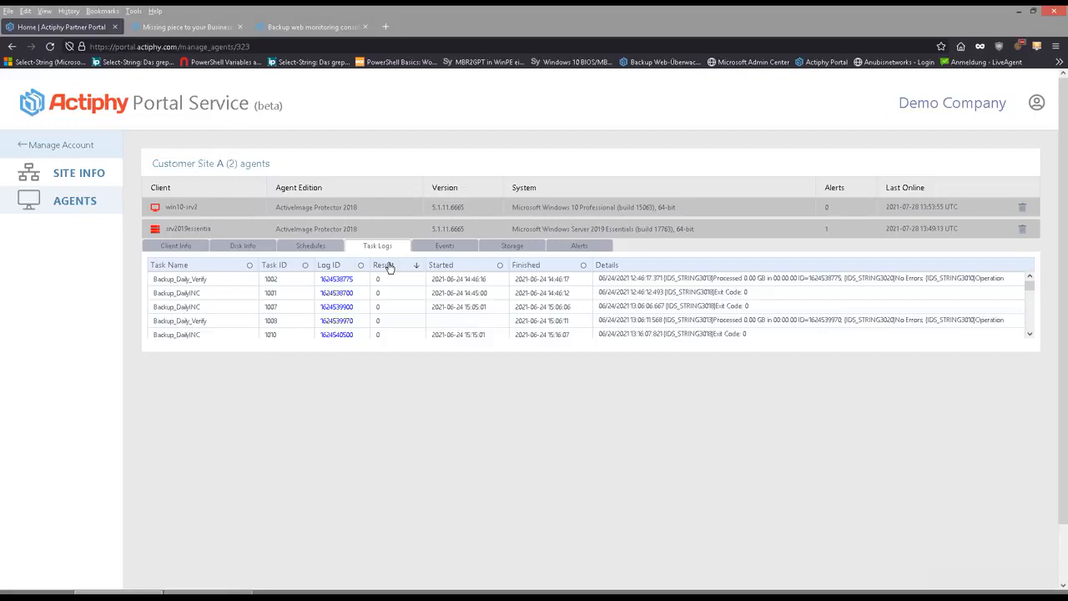
{"action": "left_click", "coordinate": [405, 265]}
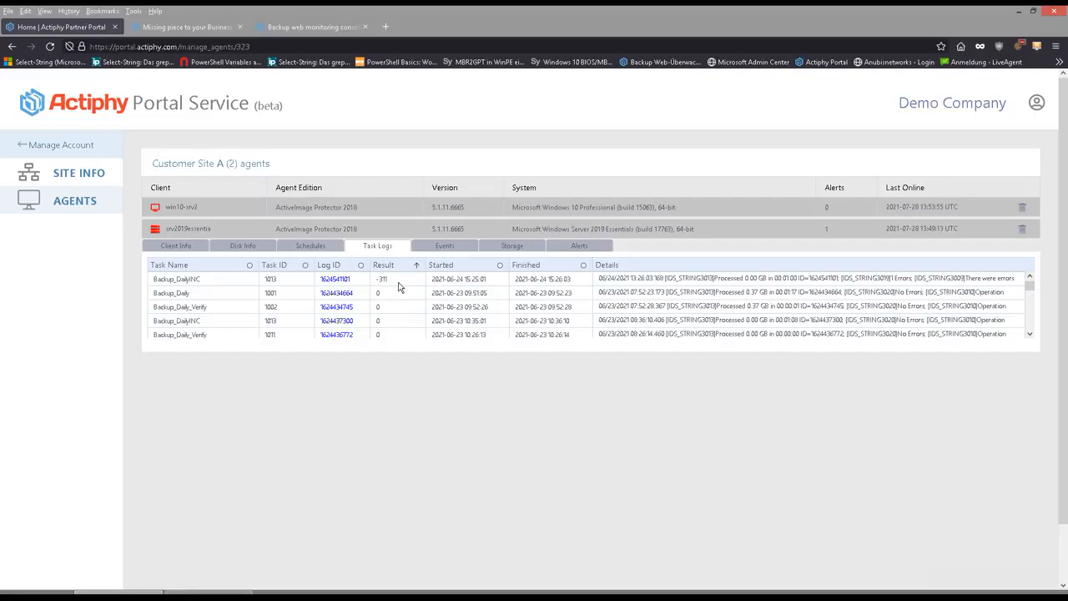
{"action": "left_click", "coordinate": [337, 281]}
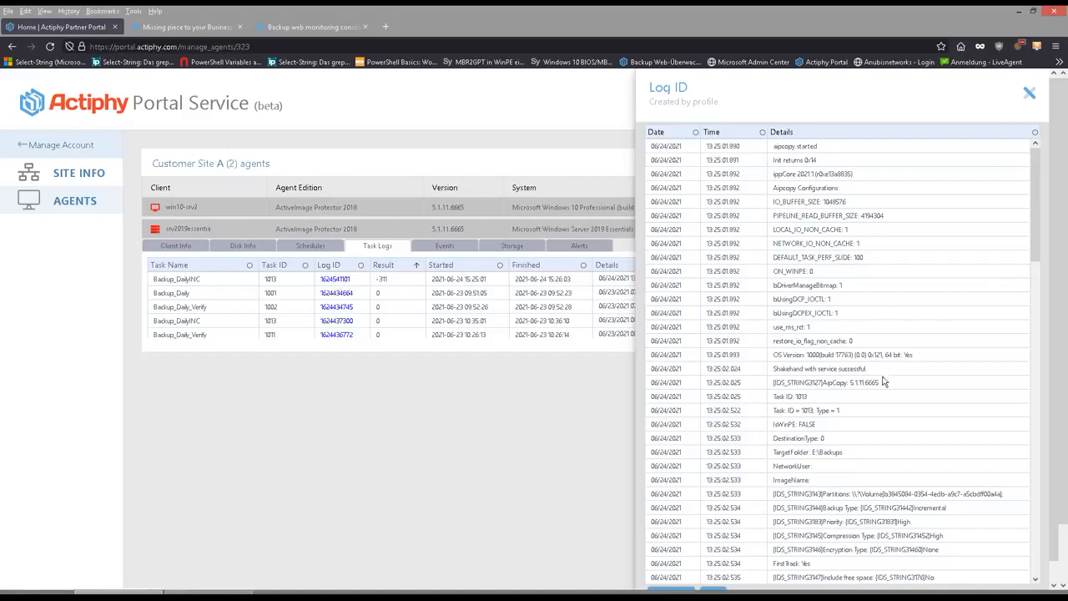
{"action": "scroll", "coordinate": [884, 384], "scroll_direction": "down", "scroll_amount": 15}
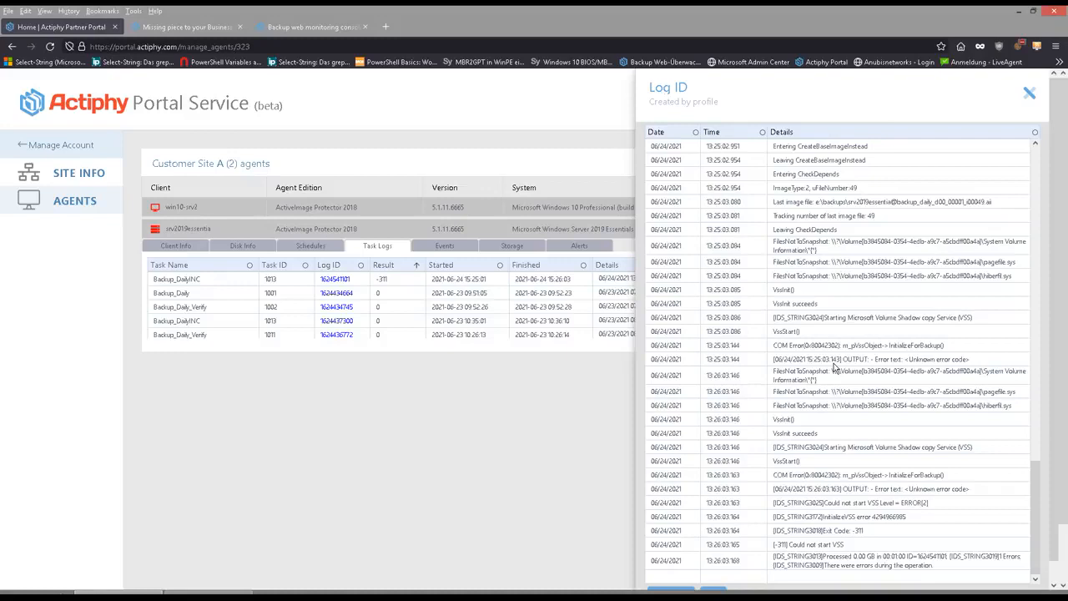
{"action": "left_click", "coordinate": [1030, 94]}
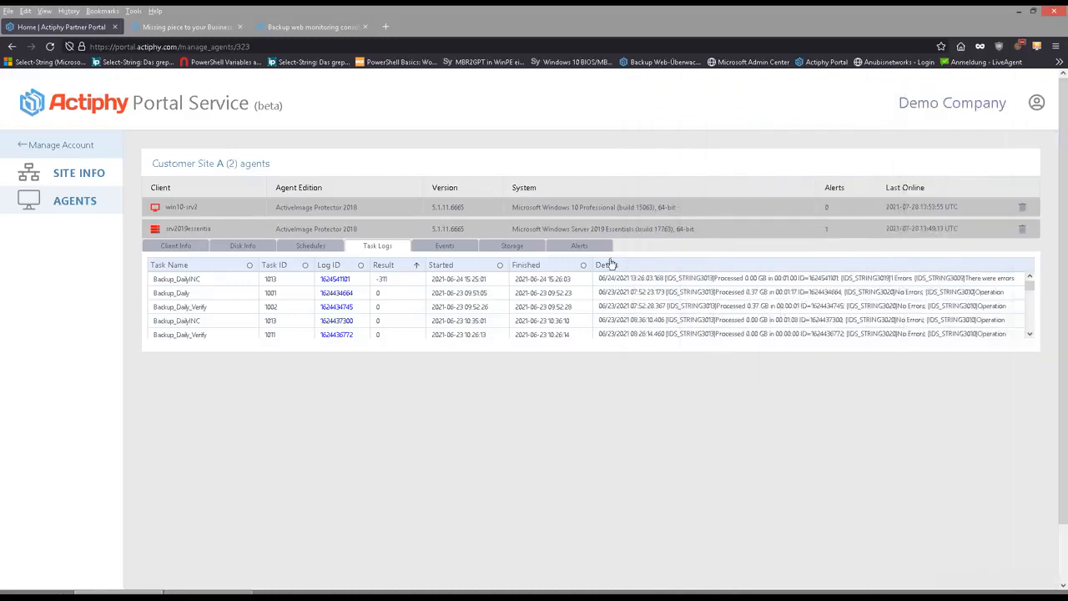
Check the alerts of the srv2019essentia agent and return to the account dashboard.
{"action": "left_click", "coordinate": [577, 249]}
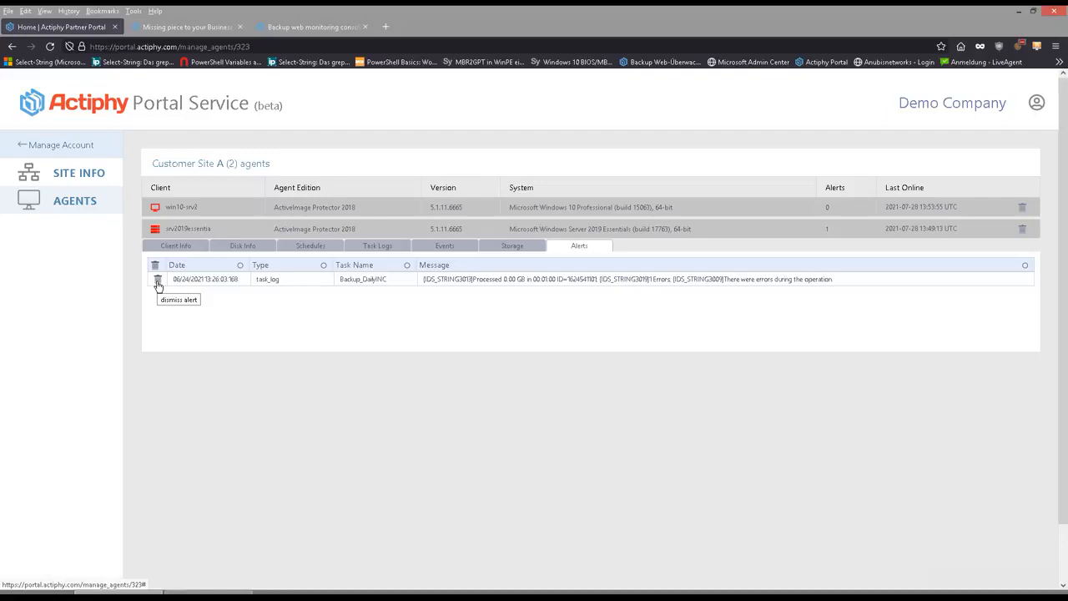
{"action": "left_click", "coordinate": [48, 146]}
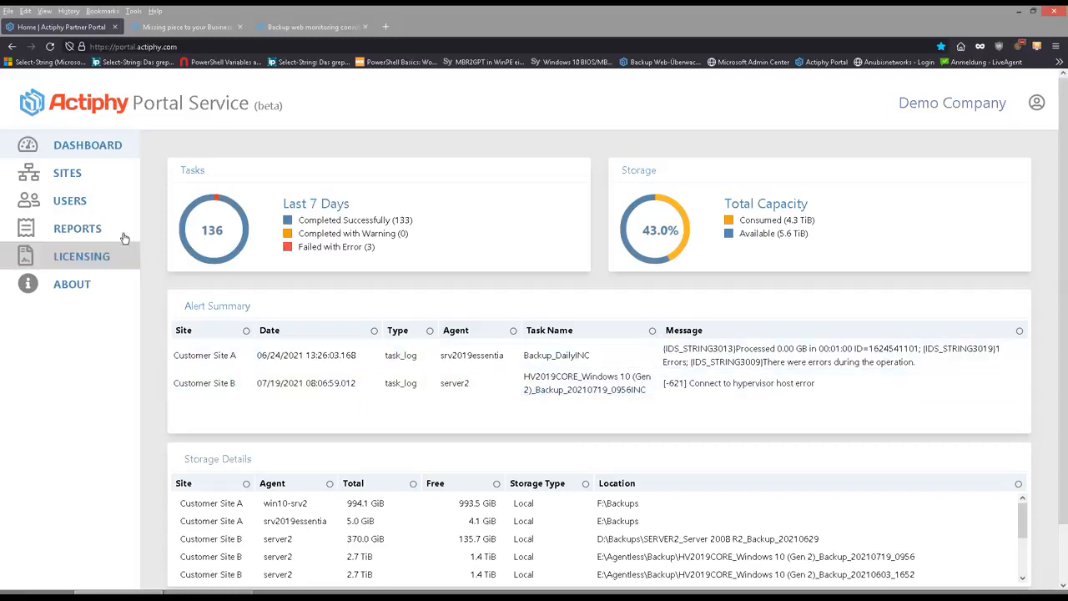
View the list of agent management sites and the form for creating a new site, closing it without creating one.
{"action": "left_click", "coordinate": [73, 177]}
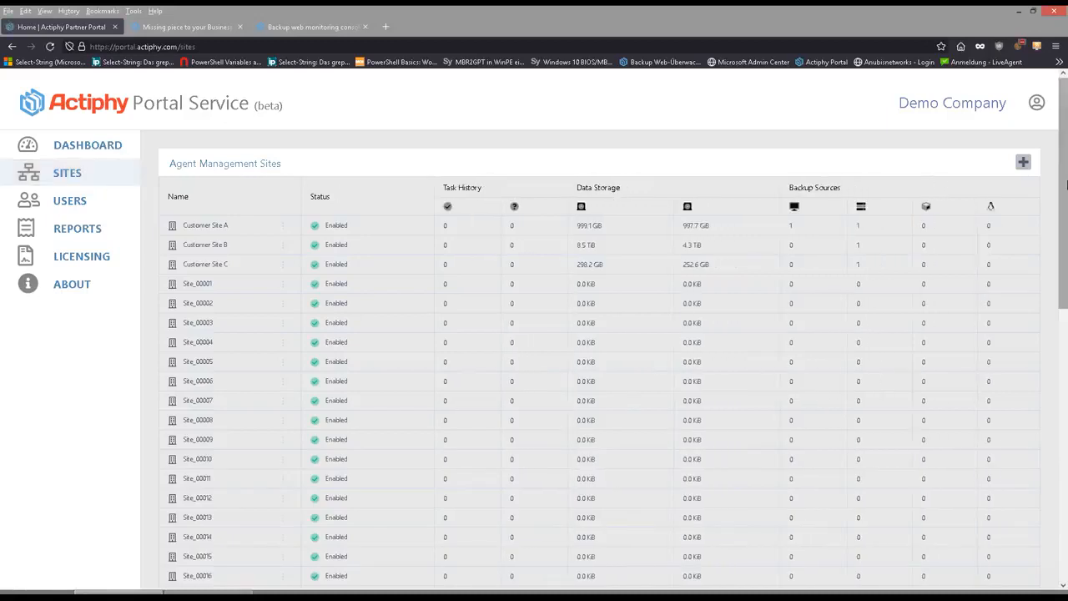
{"action": "left_click", "coordinate": [1023, 162]}
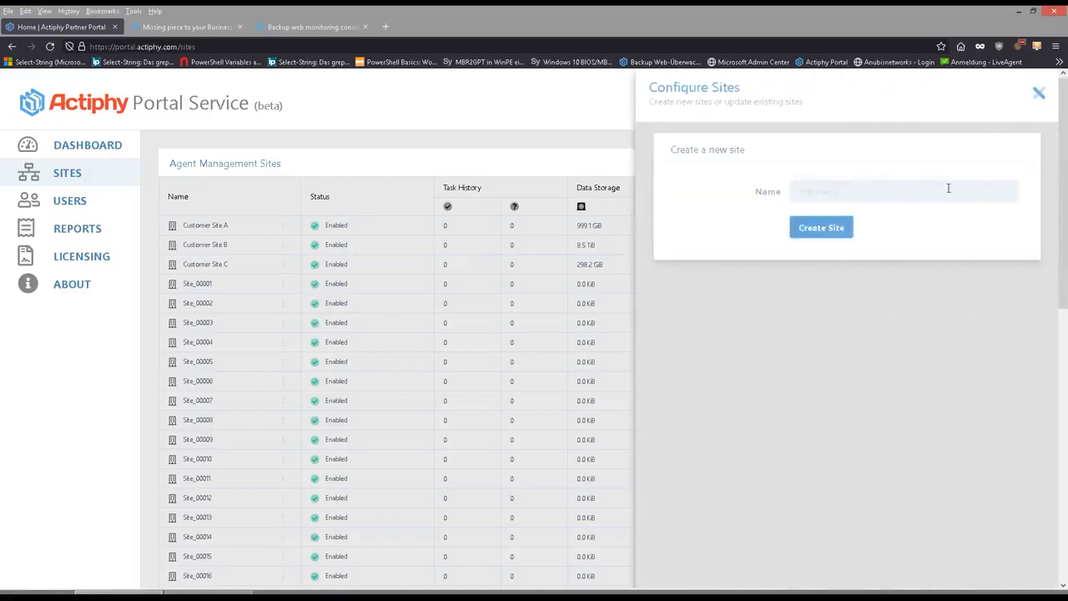
{"action": "left_click", "coordinate": [1039, 93]}
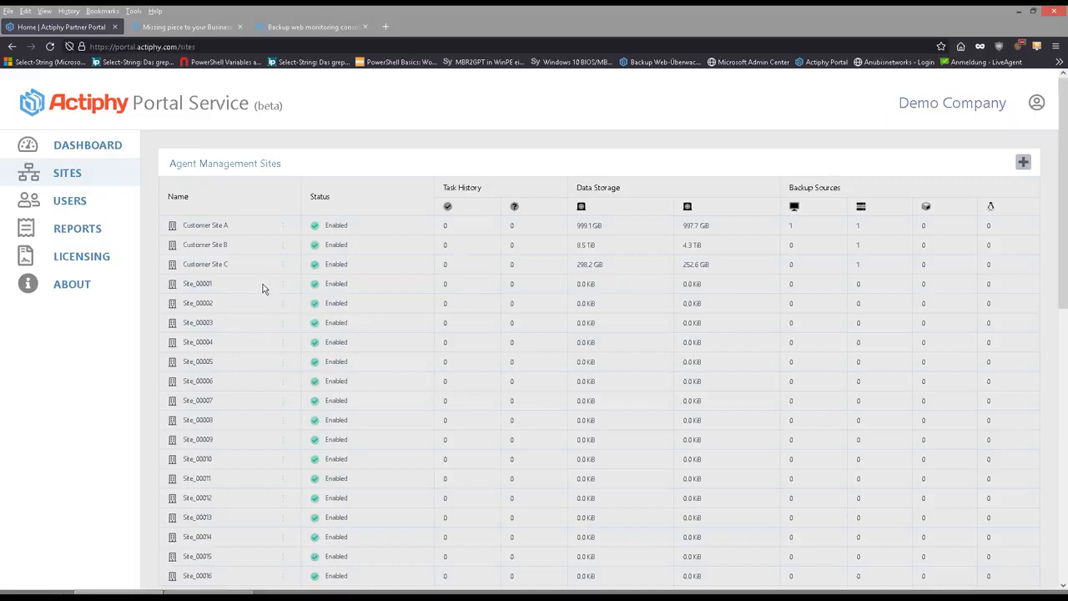
Start creating a portal user with the account type User.
{"action": "left_click", "coordinate": [81, 202]}
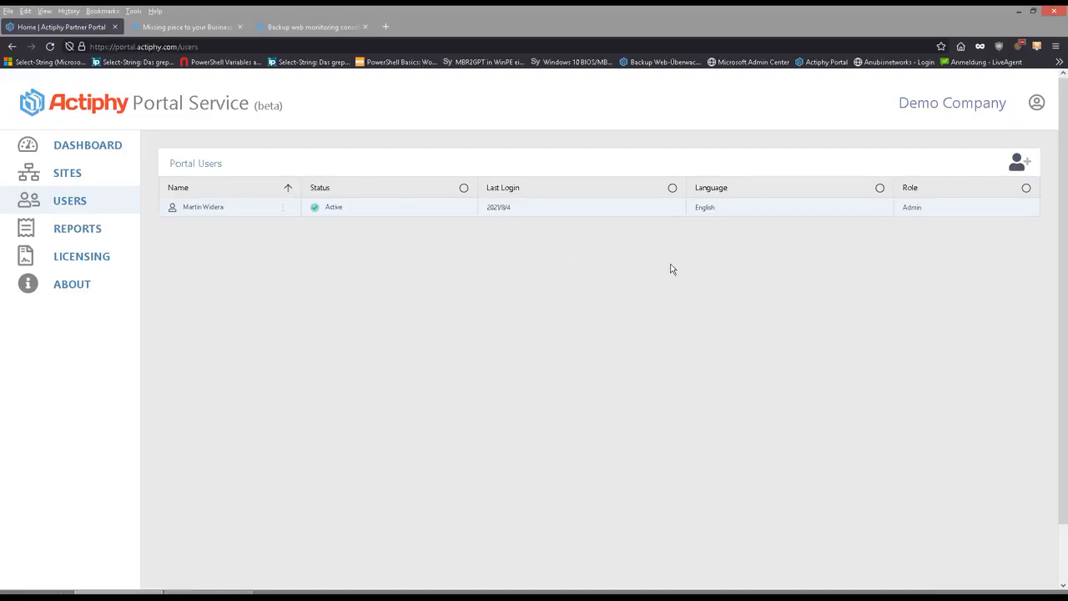
{"action": "left_click", "coordinate": [1019, 164]}
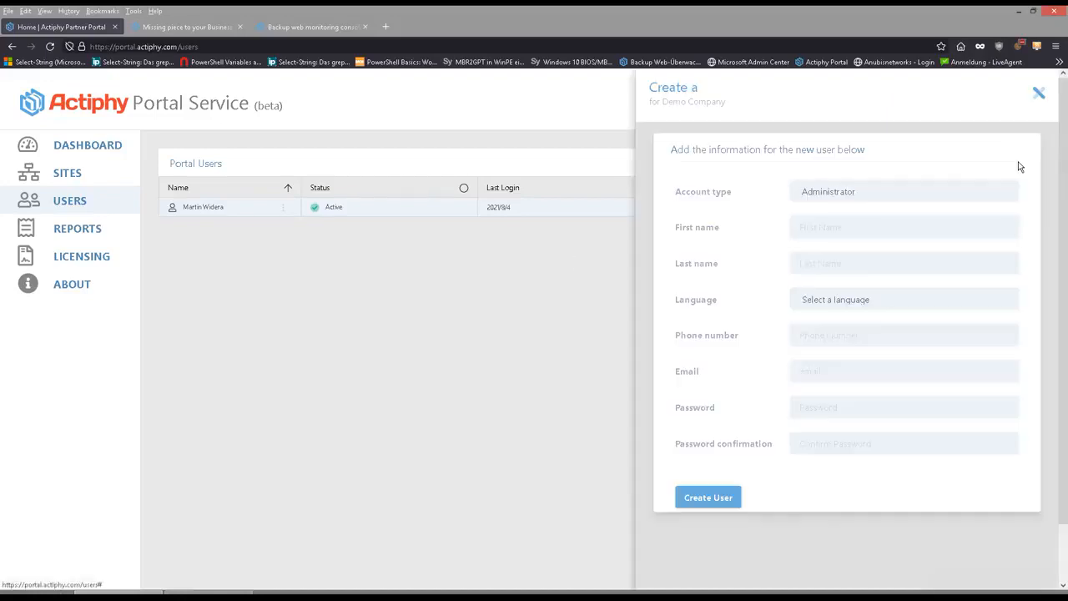
{"action": "left_click", "coordinate": [908, 193]}
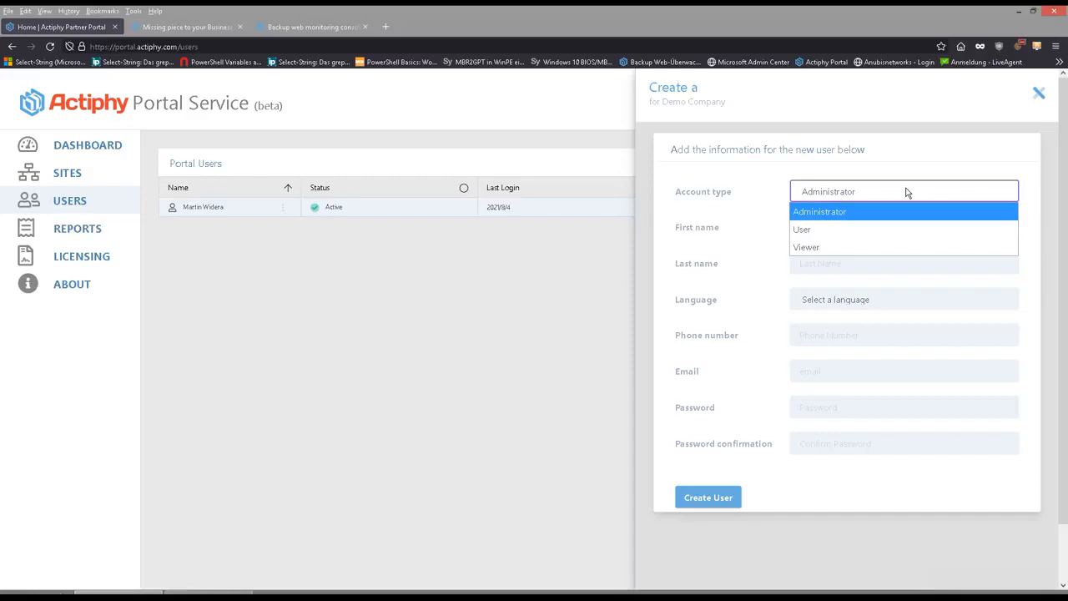
{"action": "left_click", "coordinate": [845, 230]}
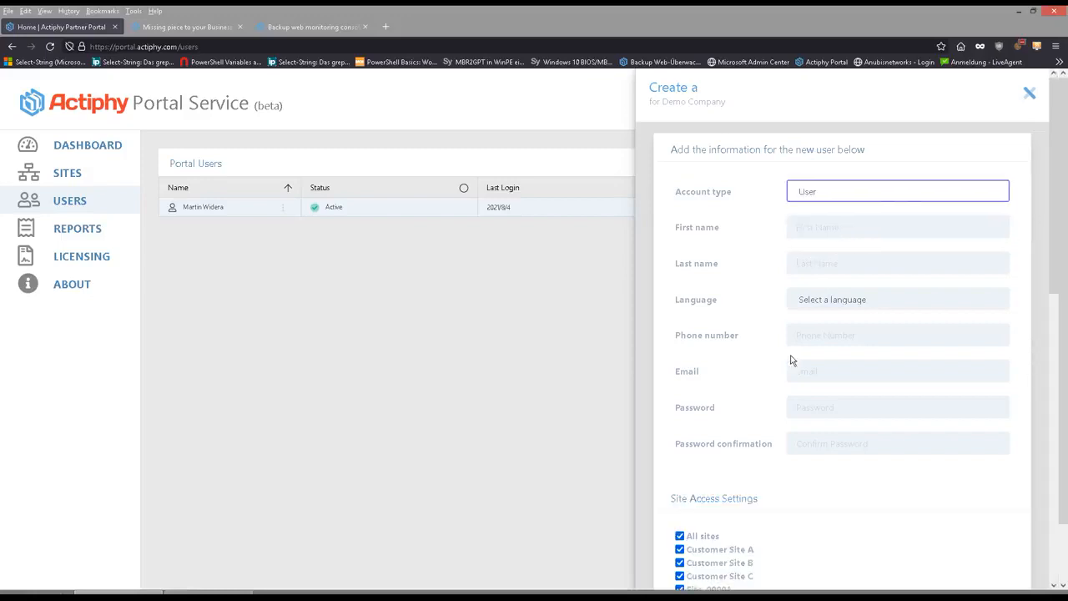
Clear the new user's access to all sites and grant access to Customer Site A, Customer Site B and Customer Site C.
{"action": "scroll", "coordinate": [791, 358], "scroll_direction": "down", "scroll_amount": 3}
{"action": "left_click", "coordinate": [679, 327]}
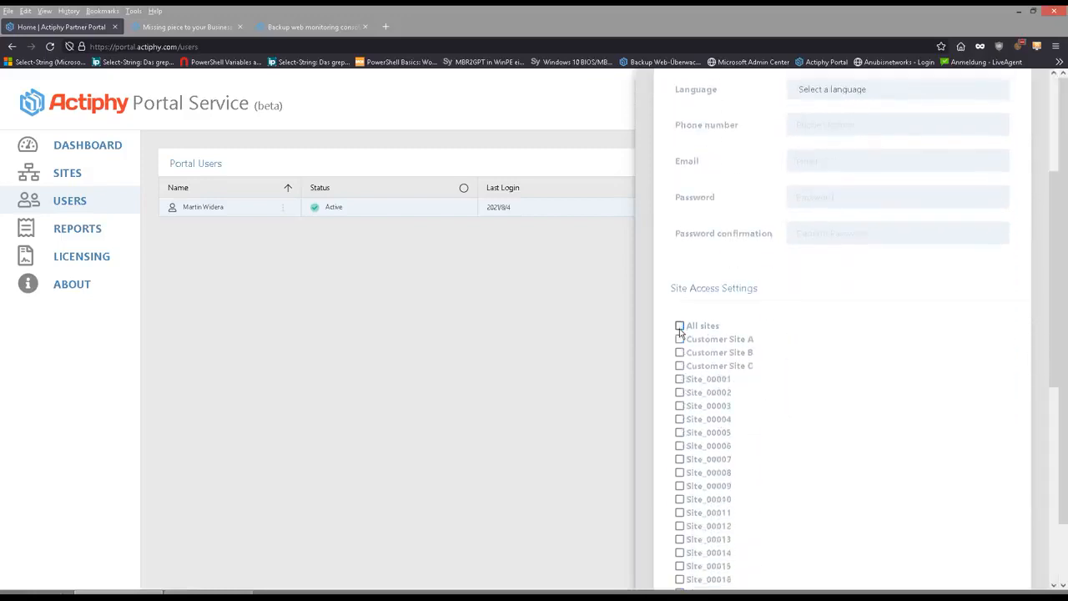
{"action": "left_click", "coordinate": [680, 342]}
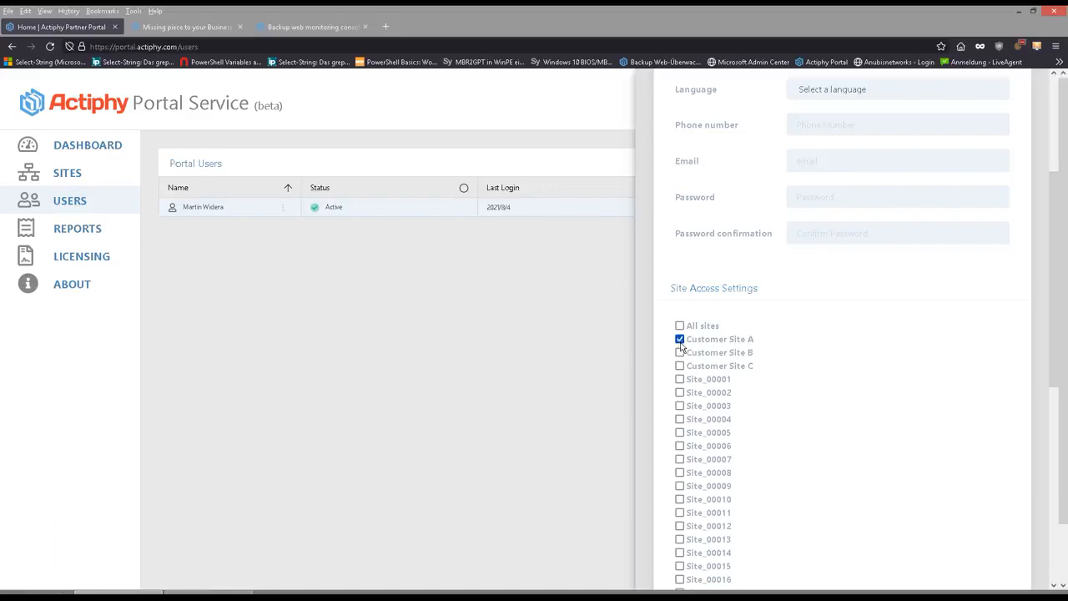
{"action": "left_click", "coordinate": [679, 352]}
{"action": "left_click", "coordinate": [679, 366]}
{"action": "scroll", "coordinate": [931, 360], "scroll_direction": "up", "scroll_amount": 3}
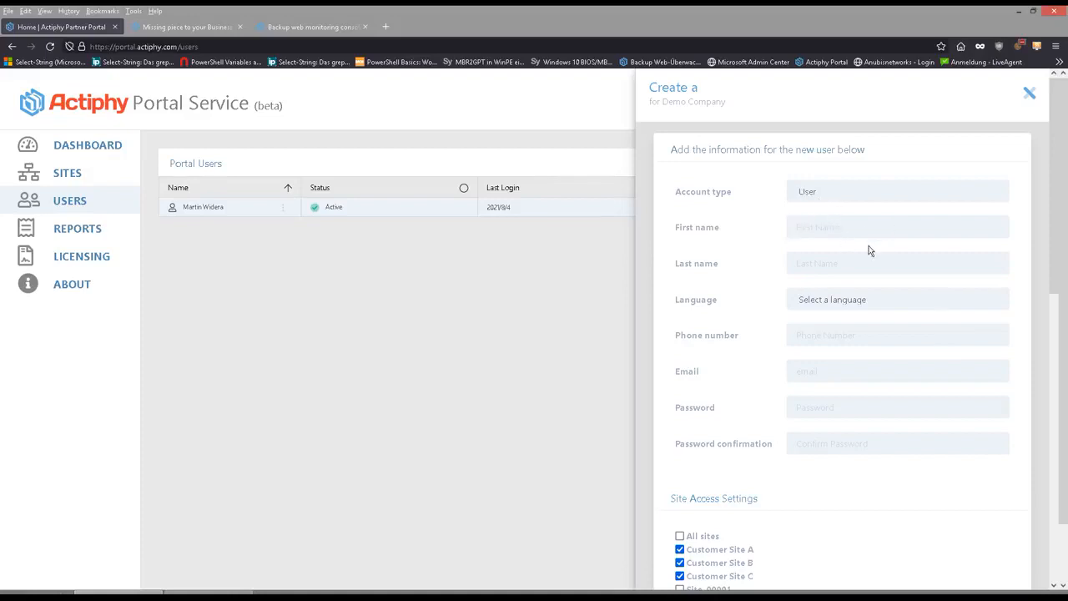
Remove Customer Site B and Customer Site C from the new user's site access settings.
{"action": "scroll", "coordinate": [801, 284], "scroll_direction": "down", "scroll_amount": 3}
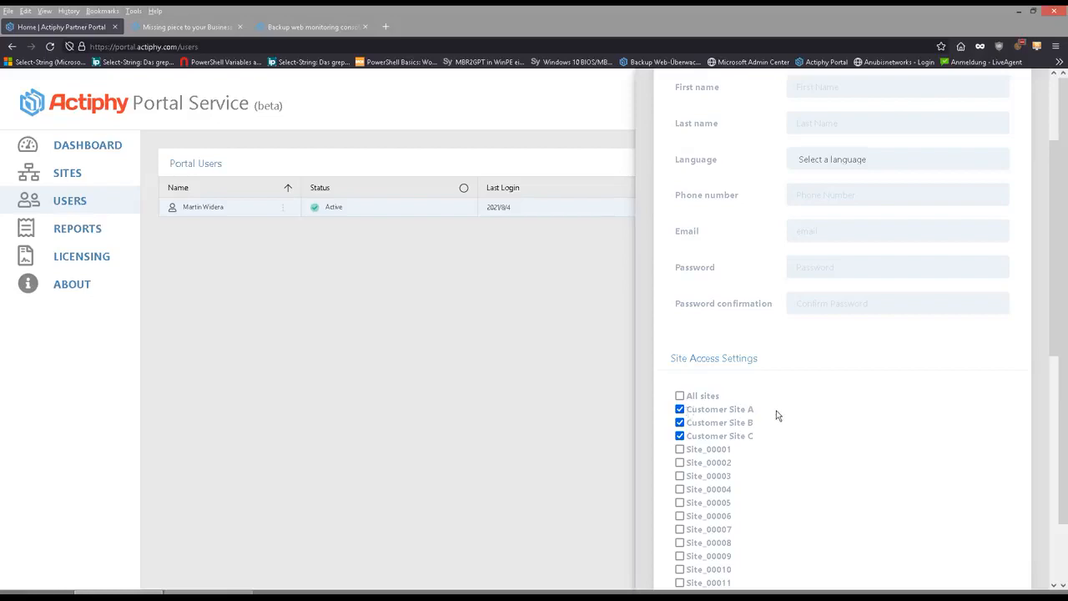
{"action": "scroll", "coordinate": [699, 420], "scroll_direction": "down", "scroll_amount": 8}
{"action": "scroll", "coordinate": [710, 506], "scroll_direction": "up", "scroll_amount": 11}
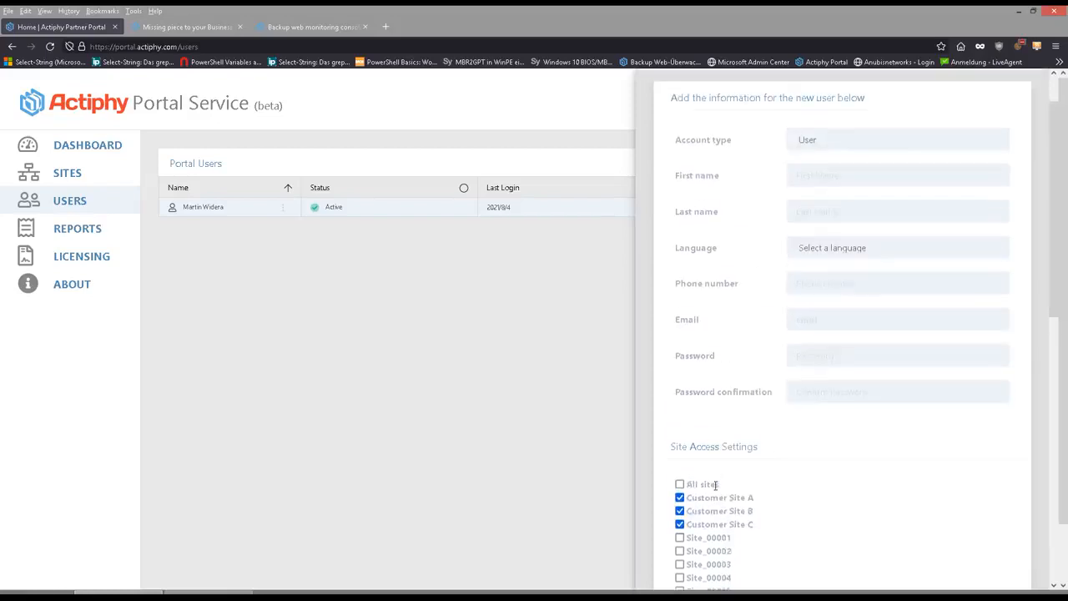
{"action": "left_click", "coordinate": [679, 576]}
{"action": "left_click", "coordinate": [680, 563]}
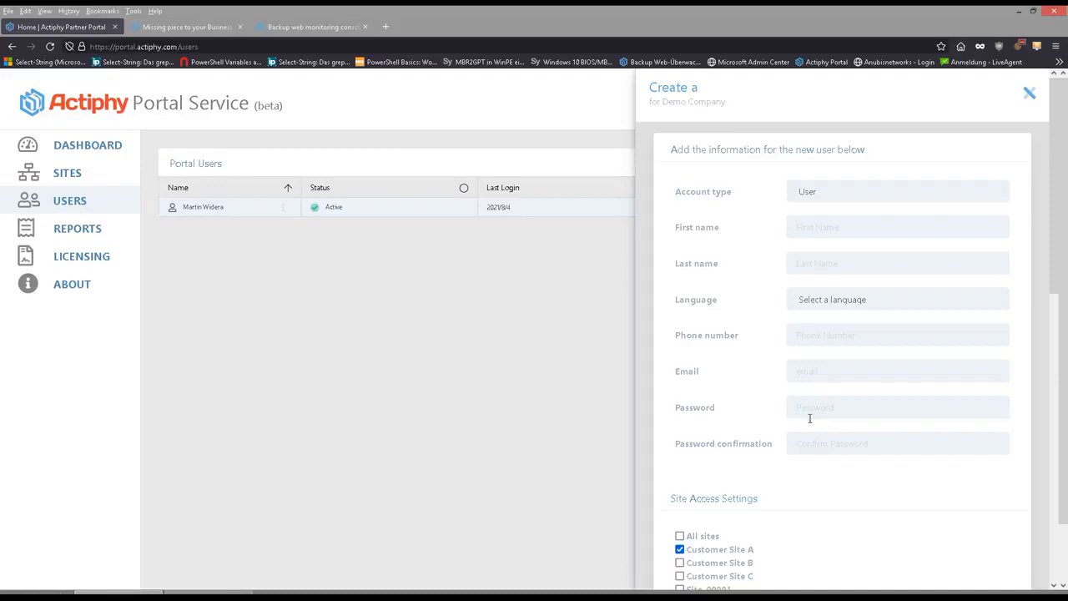
Switch the new user's account type to Viewer and close the form without creating the user.
{"action": "left_click", "coordinate": [822, 192]}
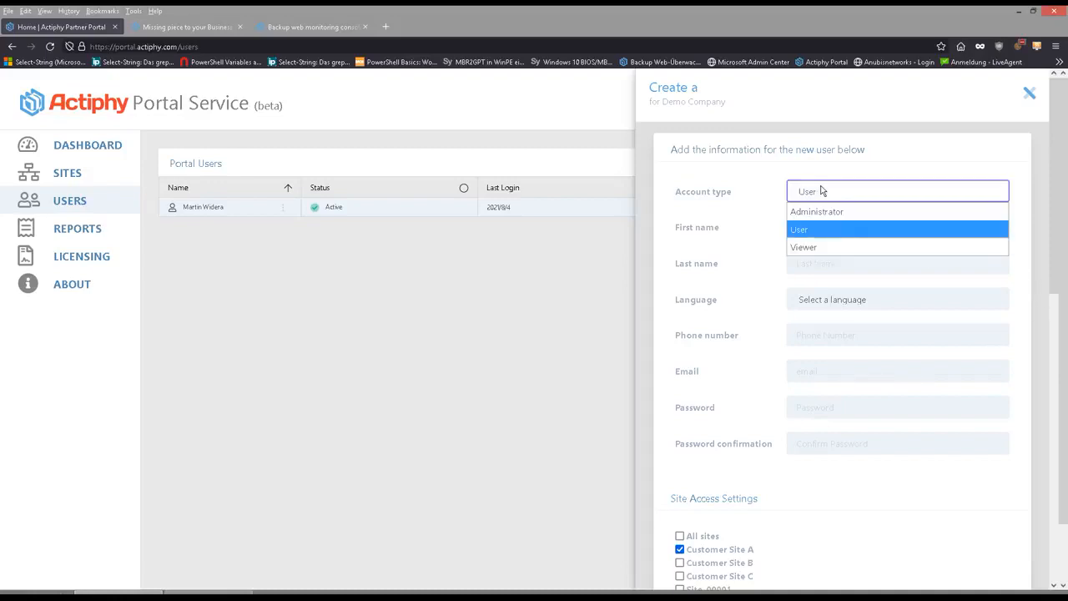
{"action": "left_click", "coordinate": [808, 248]}
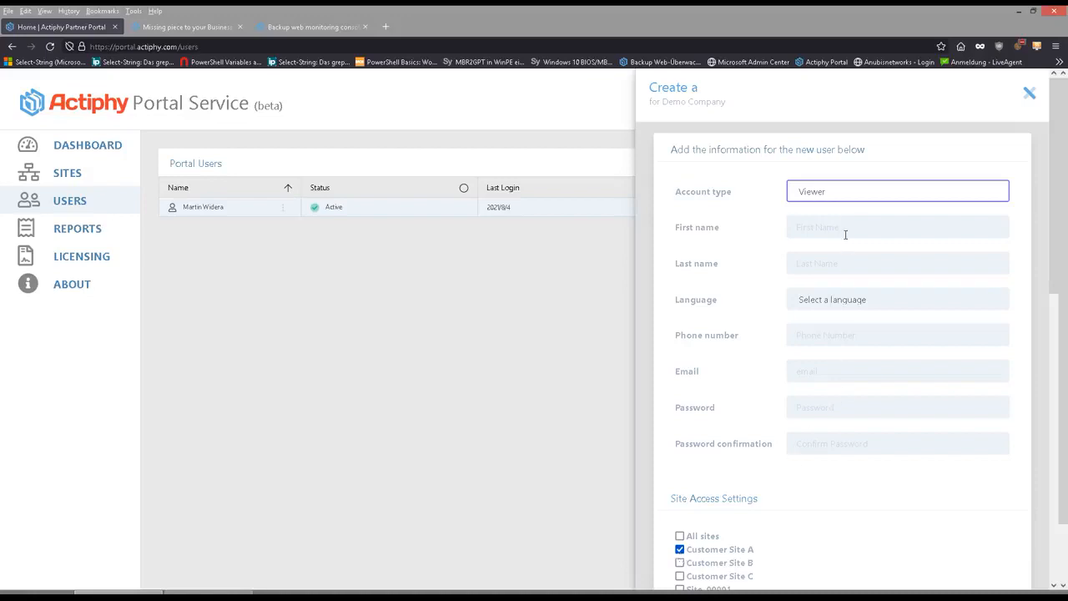
{"action": "left_click", "coordinate": [849, 193]}
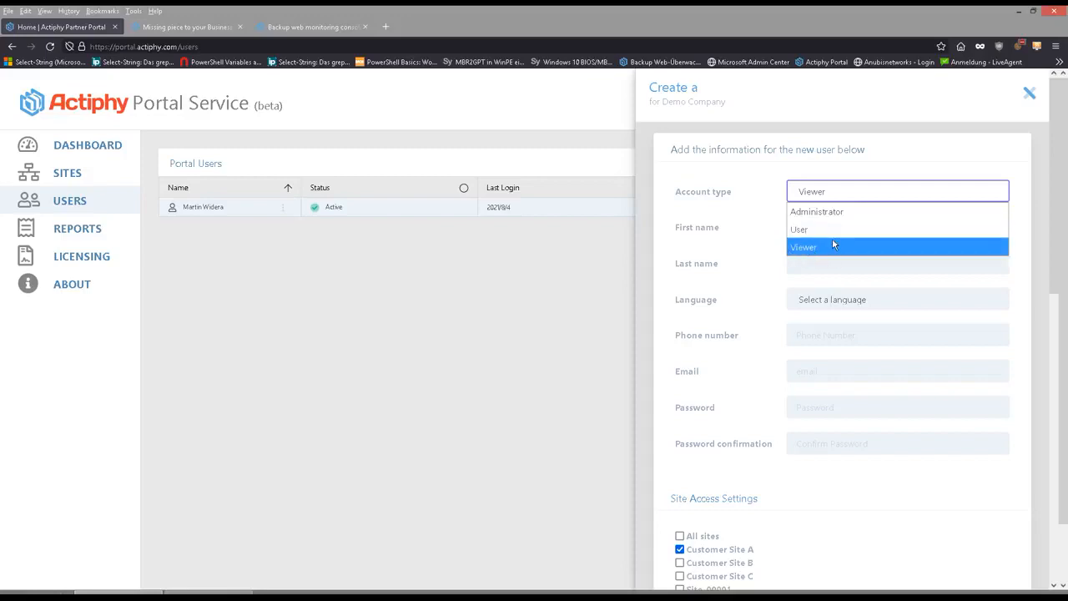
{"action": "left_click", "coordinate": [1029, 92]}
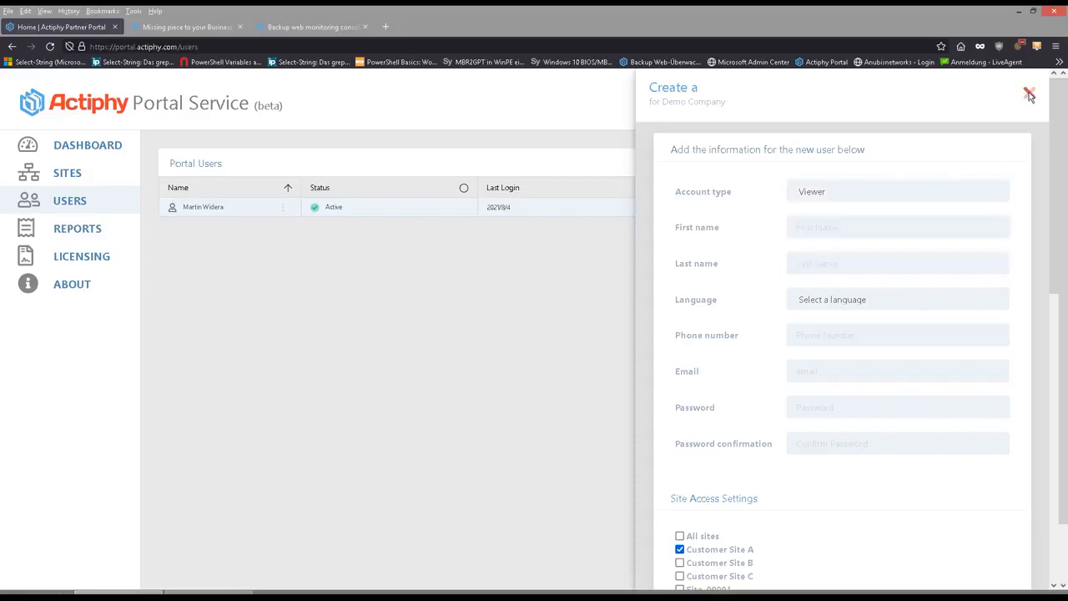
{"action": "left_click", "coordinate": [1029, 91]}
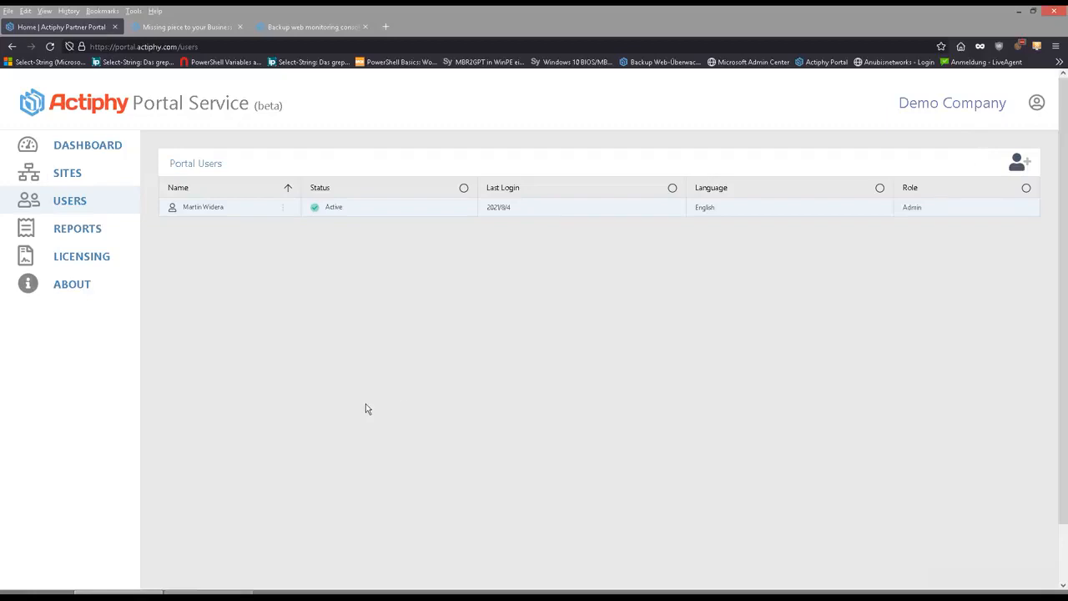
Open the report generator and view the report types available for a one-time report.
{"action": "left_click", "coordinate": [60, 228]}
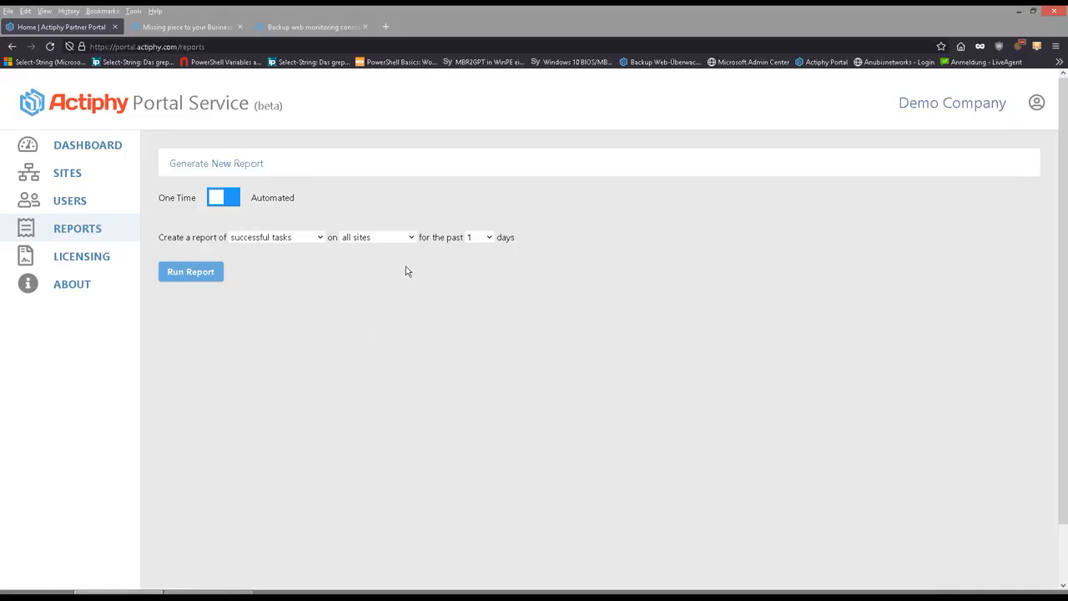
{"action": "left_click", "coordinate": [302, 240]}
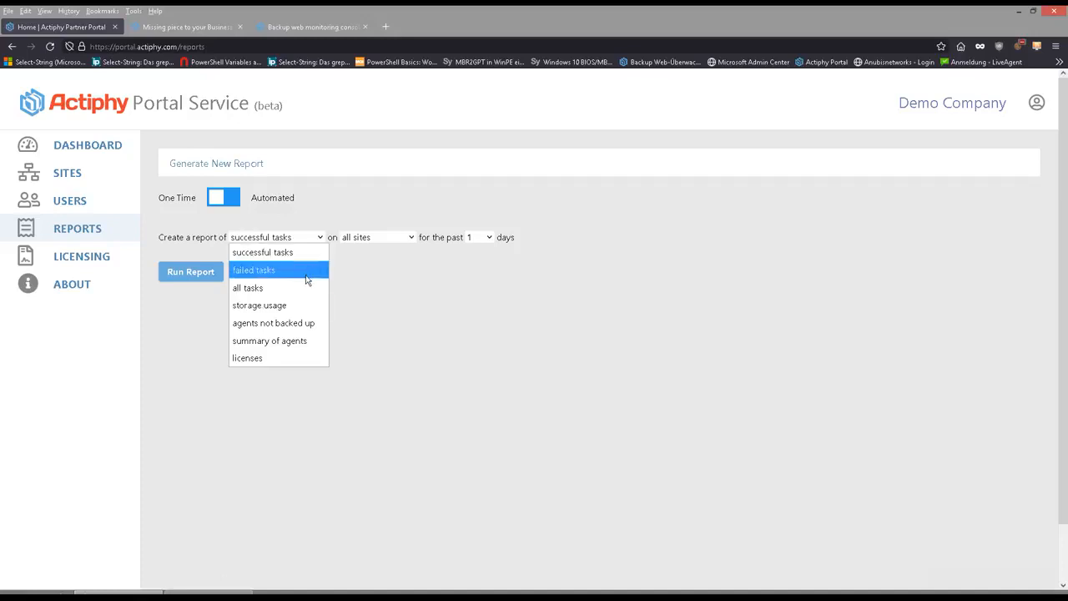
{"action": "left_click", "coordinate": [323, 206]}
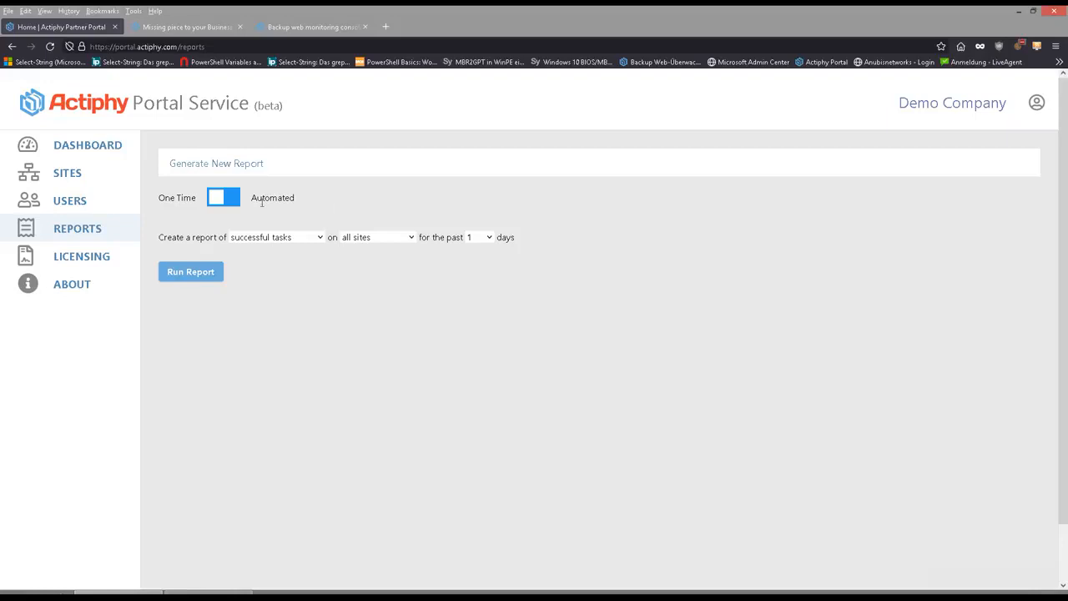
Switch the new report to automated with a daily run and check the file formats offered for the email attachment.
{"action": "left_click", "coordinate": [237, 205]}
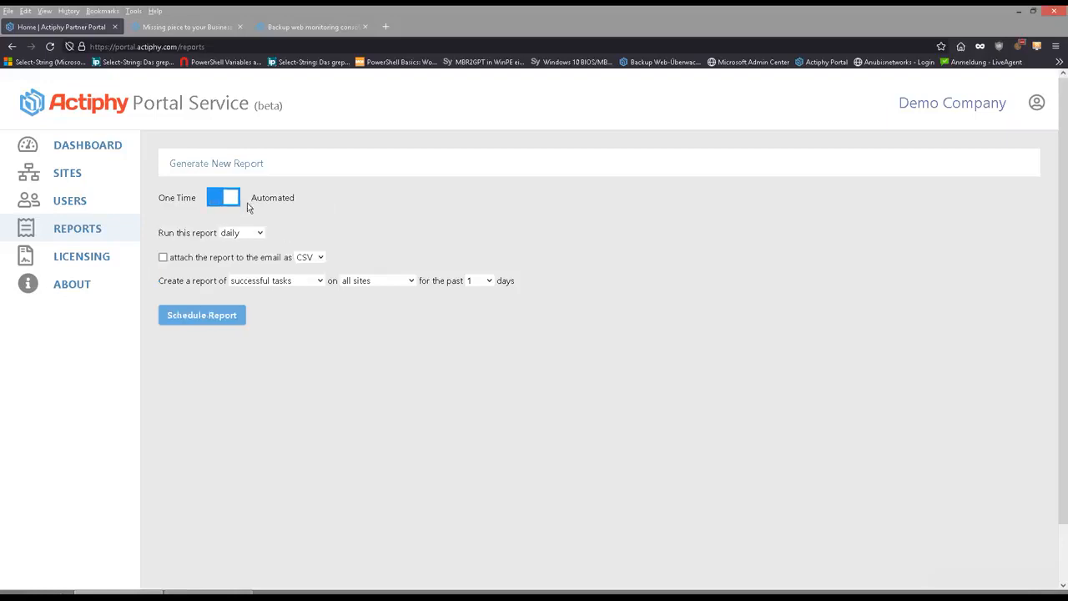
{"action": "left_click", "coordinate": [235, 235]}
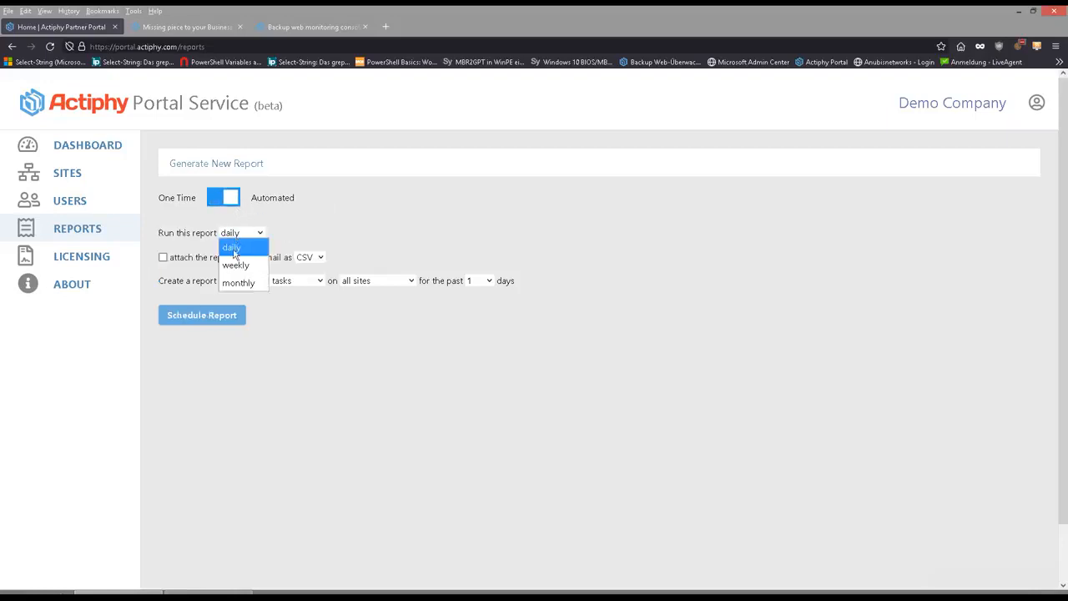
{"action": "left_click", "coordinate": [237, 248]}
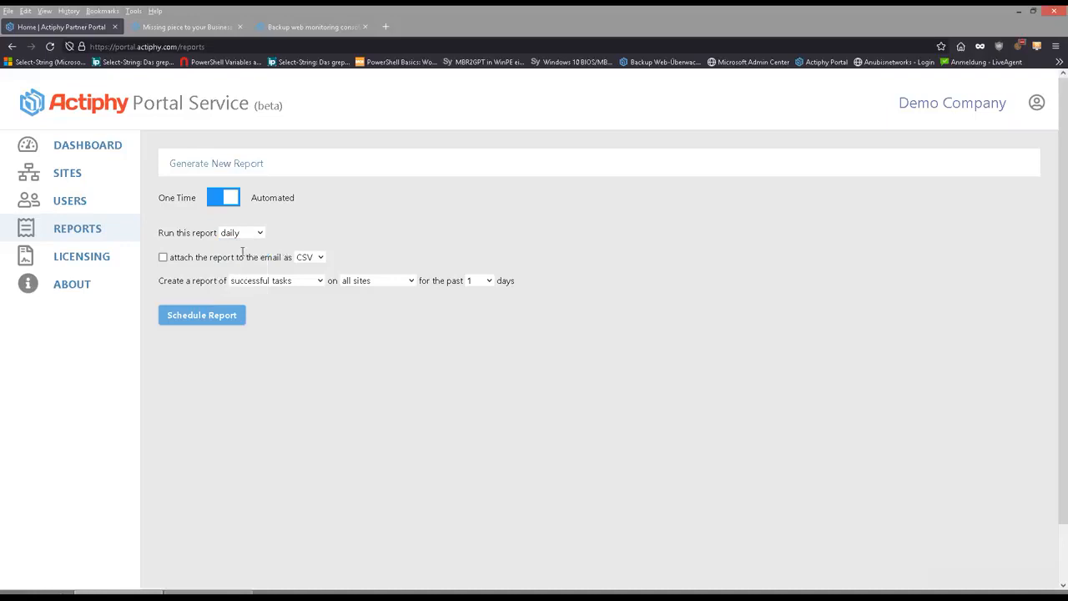
{"action": "left_click", "coordinate": [308, 258]}
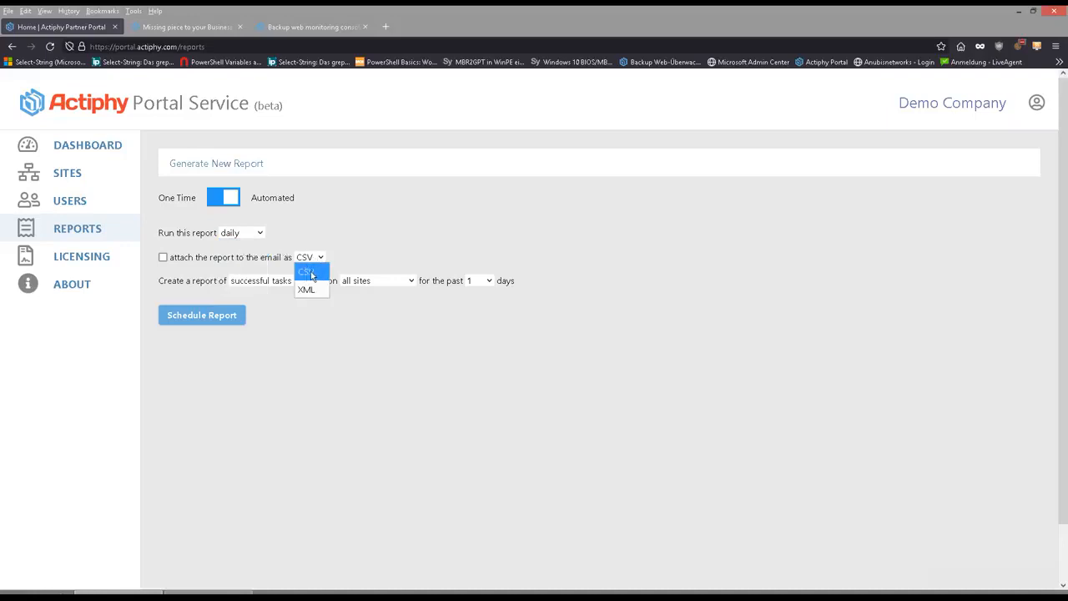
{"action": "left_click", "coordinate": [371, 254]}
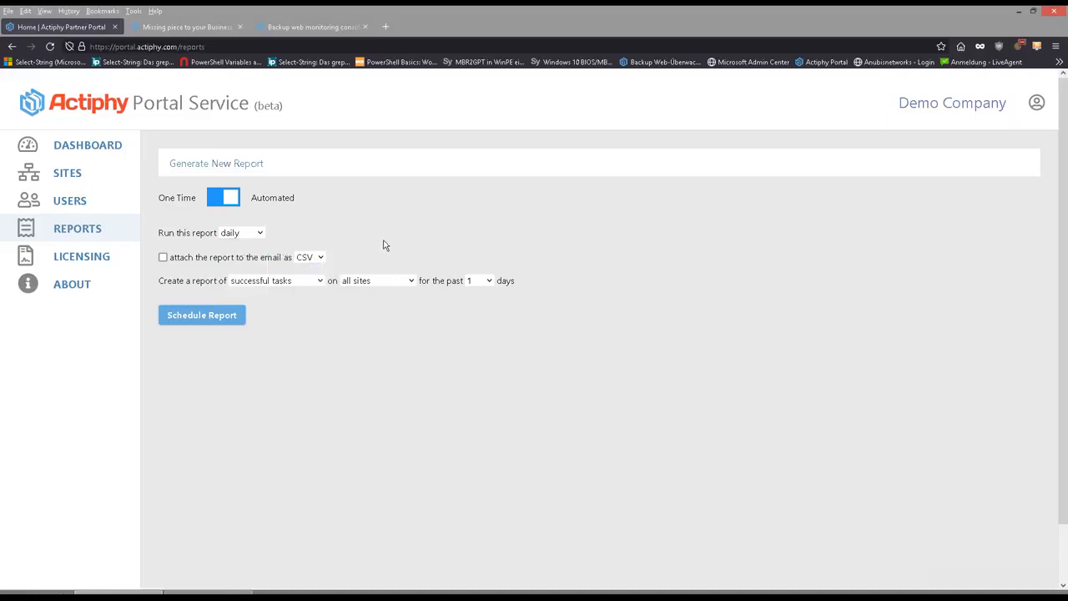
Schedule the automated report for failed tasks on all sites covering the past 3 days.
{"action": "left_click", "coordinate": [302, 282]}
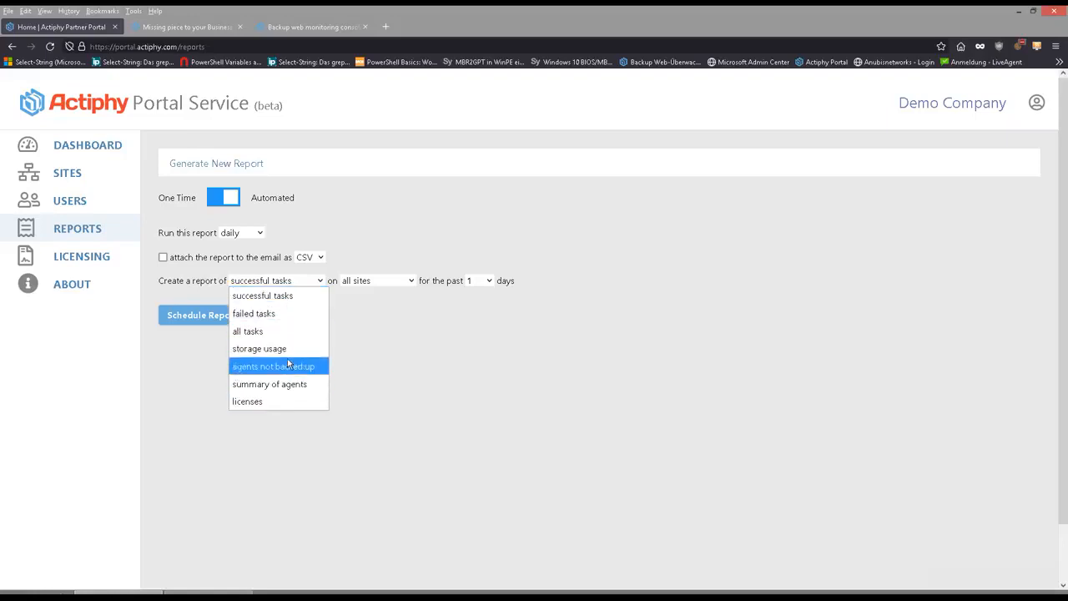
{"action": "left_click", "coordinate": [262, 318]}
{"action": "left_click", "coordinate": [370, 280]}
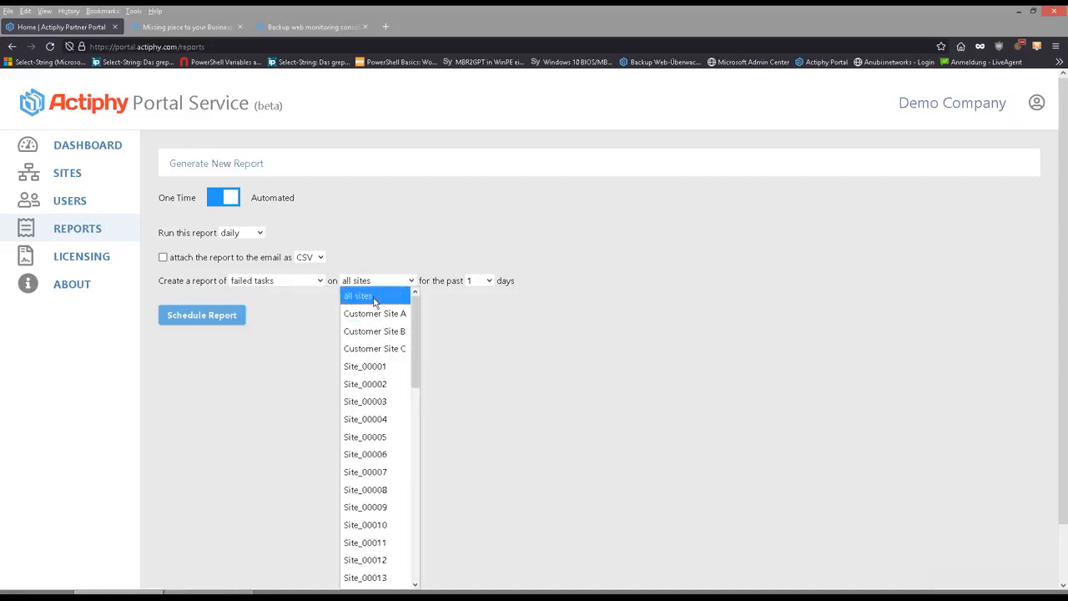
{"action": "left_click", "coordinate": [371, 296]}
{"action": "left_click", "coordinate": [480, 280]}
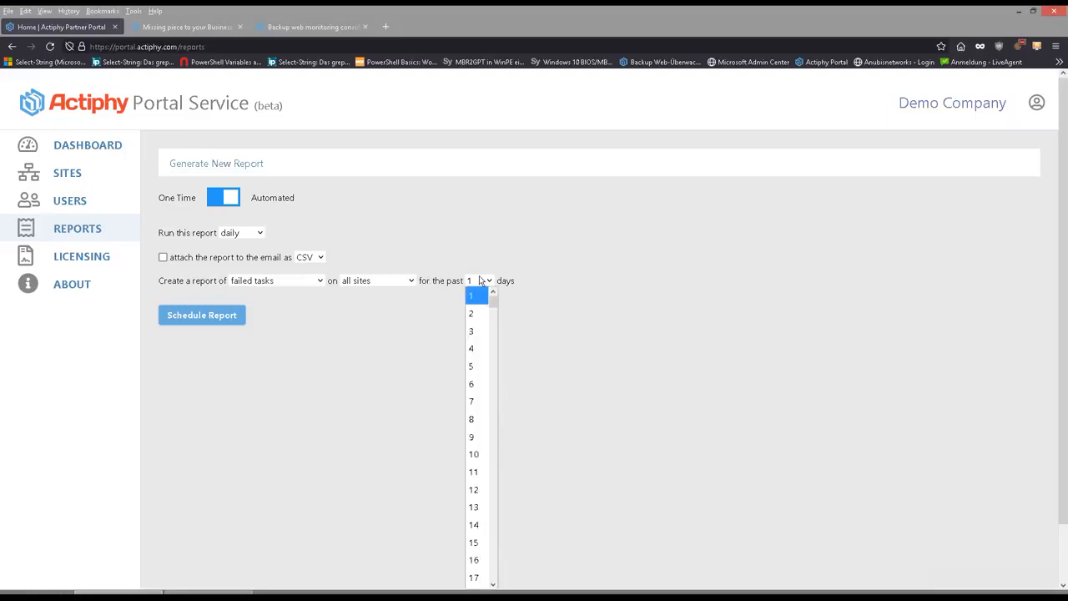
{"action": "left_click", "coordinate": [473, 331]}
{"action": "left_click", "coordinate": [199, 318]}
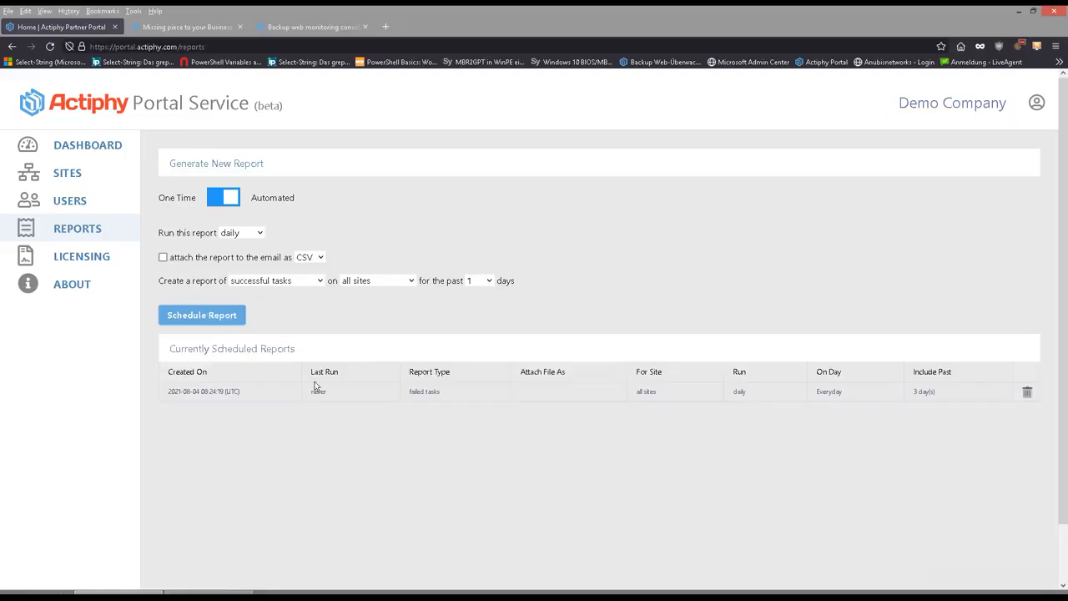